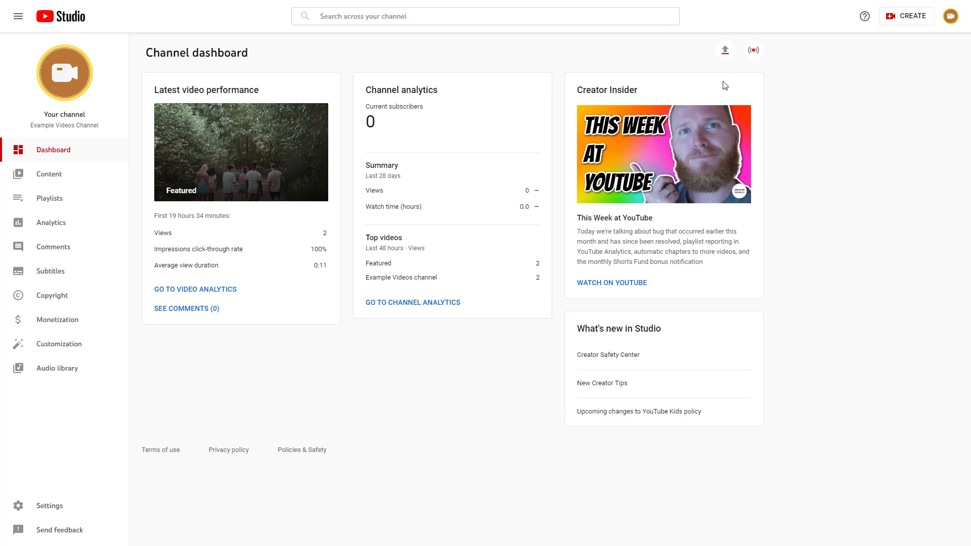
Upload the file Example Video for Upload.mp4 from the Desktop folder as a new video.
{"action": "left_click", "coordinate": [725, 51]}
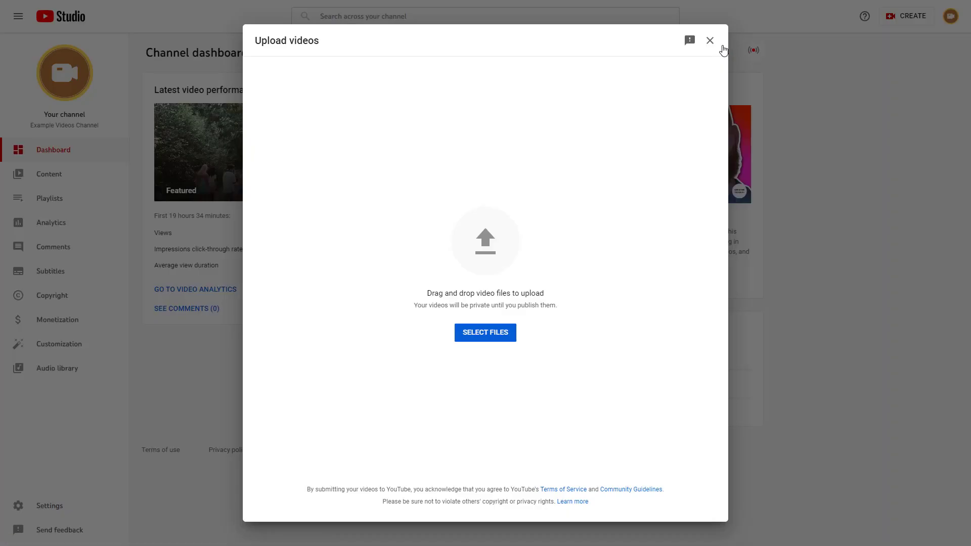
{"action": "left_click", "coordinate": [504, 337]}
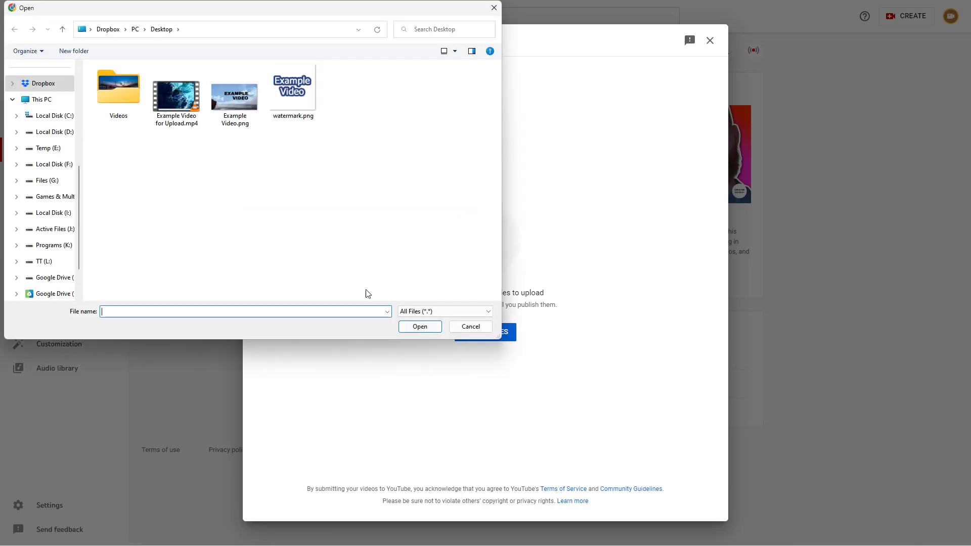
{"action": "left_click", "coordinate": [179, 107]}
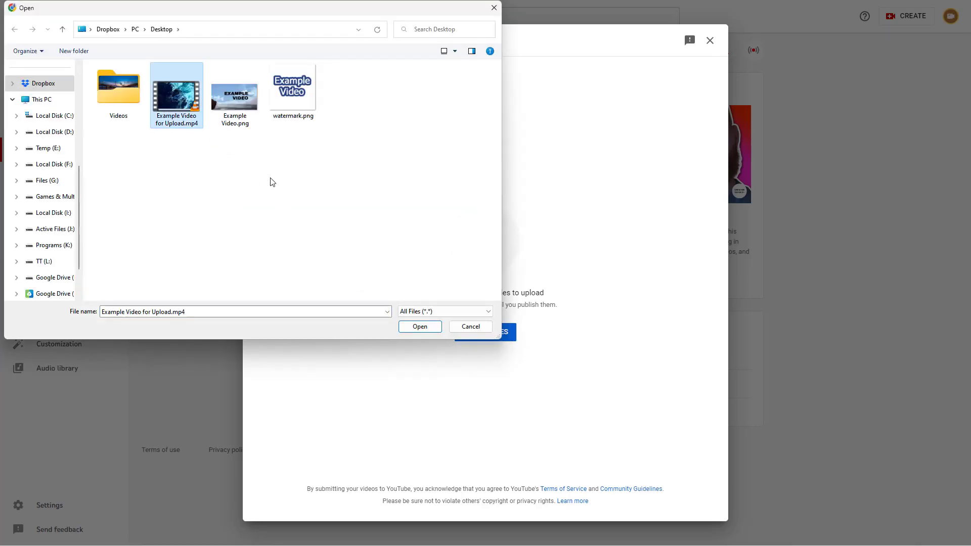
{"action": "left_click", "coordinate": [427, 329]}
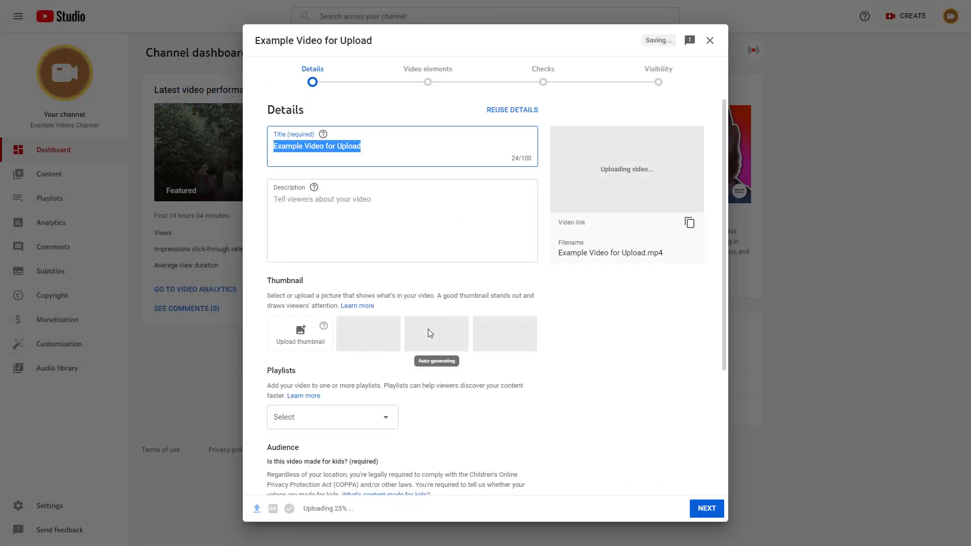
{"action": "left_click", "coordinate": [400, 138]}
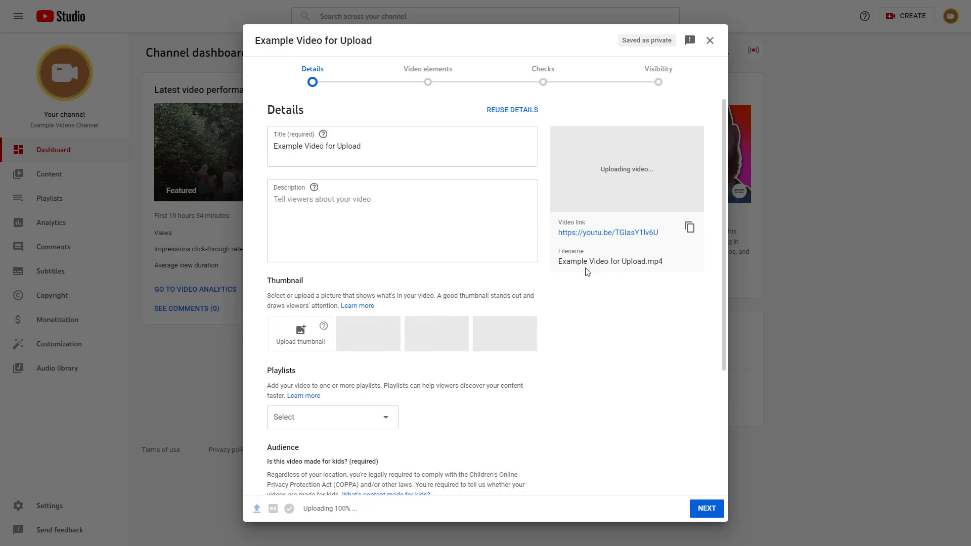
{"action": "left_click_drag", "start_coordinate": [562, 262], "coordinate": [641, 264]}
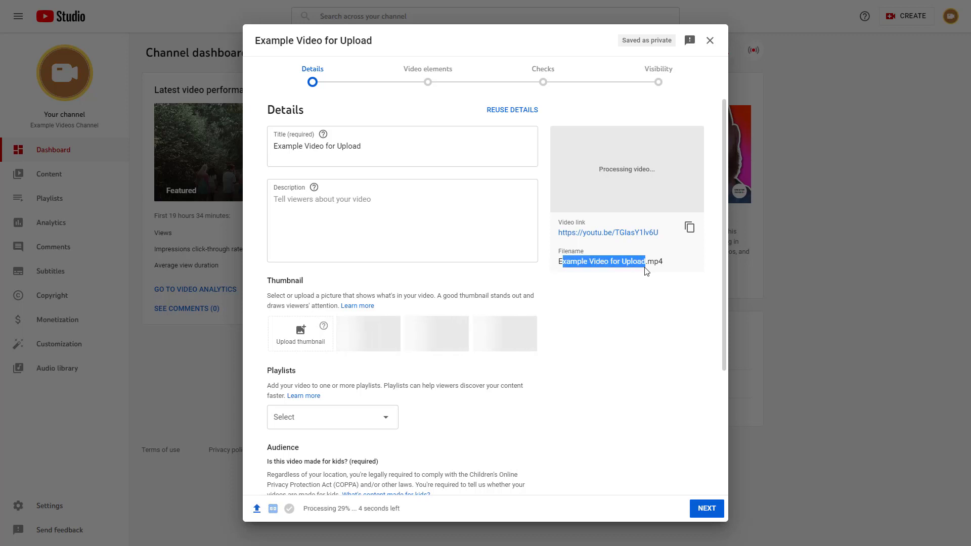
{"action": "left_click", "coordinate": [585, 272]}
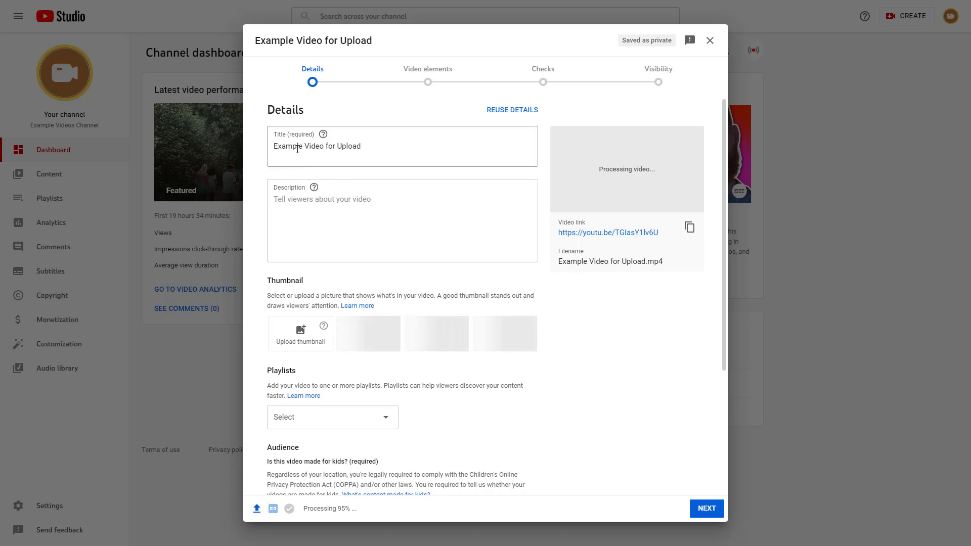
Replace the video title with "Example Video for YouTube Studio Tutorial Series".
{"action": "triple_click", "coordinate": [413, 157]}
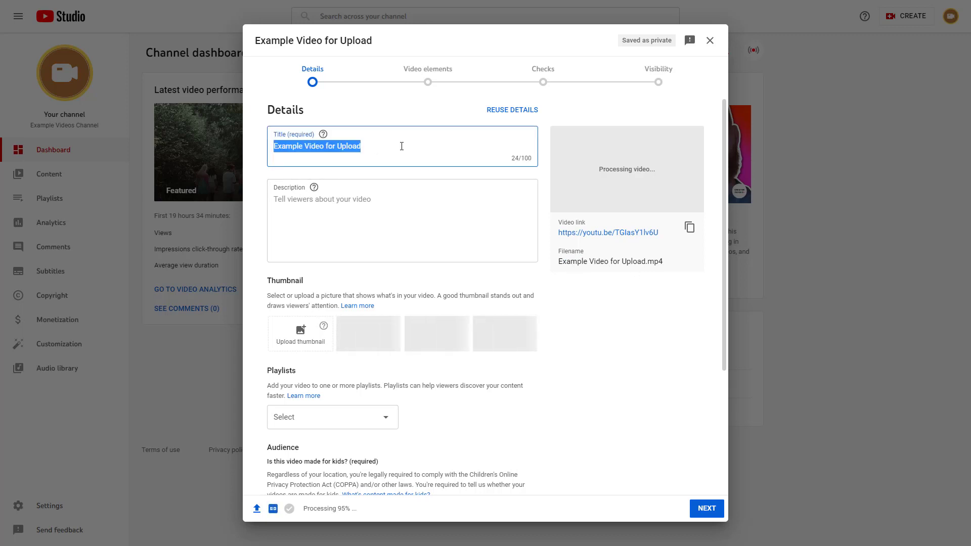
{"action": "left_click", "coordinate": [399, 145]}
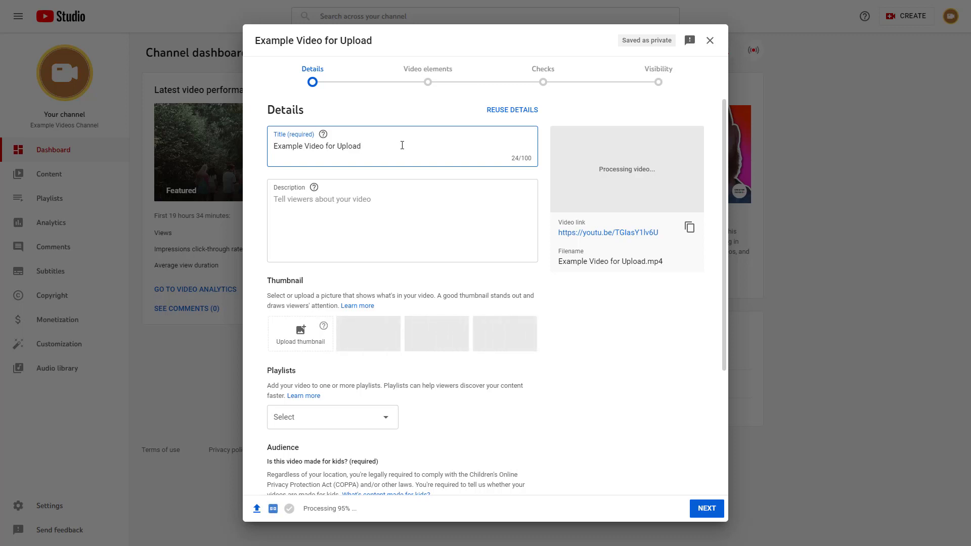
{"action": "left_click_drag", "start_coordinate": [402, 145], "coordinate": [96, 175]}
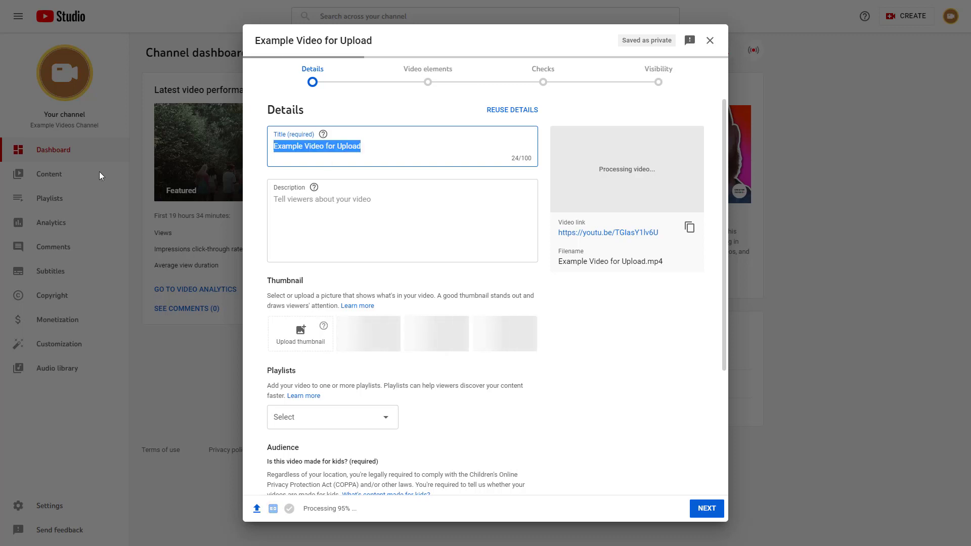
{"action": "type", "text": "Example V"}
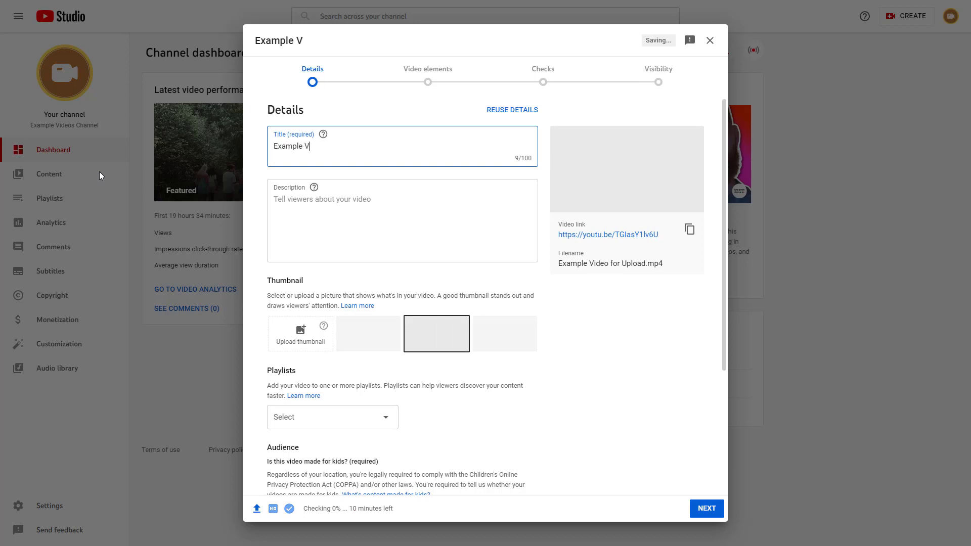
{"action": "type", "text": "ideo for YouTube Stduo"}
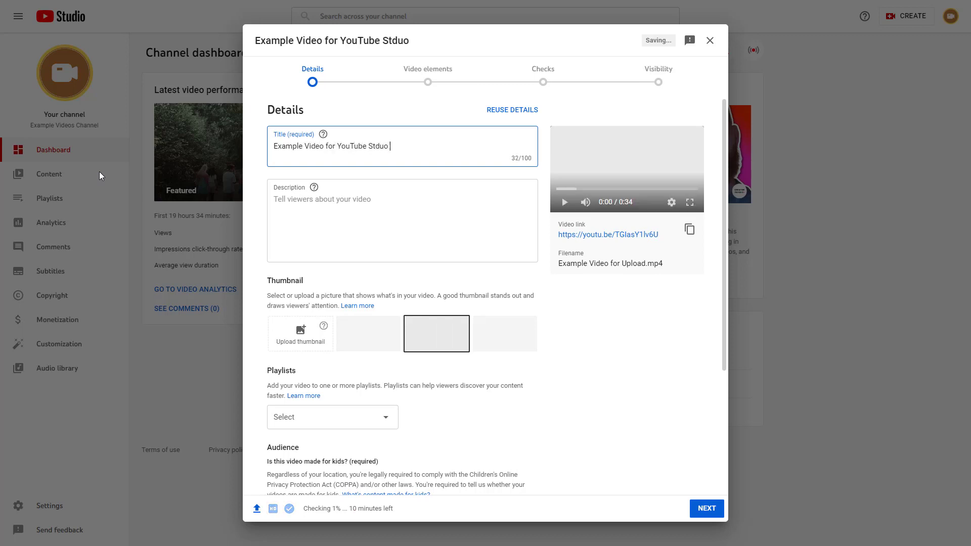
{"action": "key", "text": "BackSpace"}
{"action": "key", "text": "BackSpace"}
{"action": "key", "text": "BackSpace"}
{"action": "key", "text": "BackSpace"}
{"action": "type", "text": "udio Tutorial Series"}
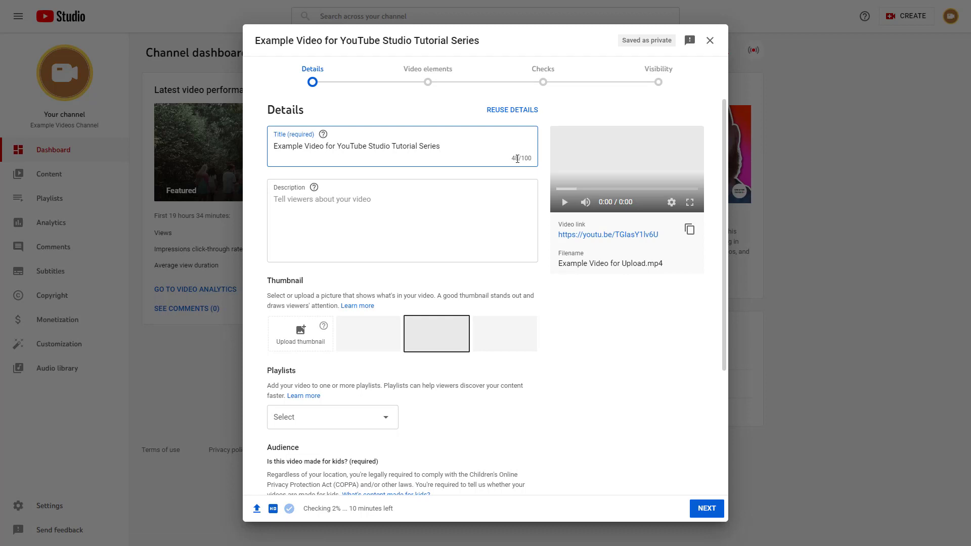
{"action": "left_click", "coordinate": [512, 111]}
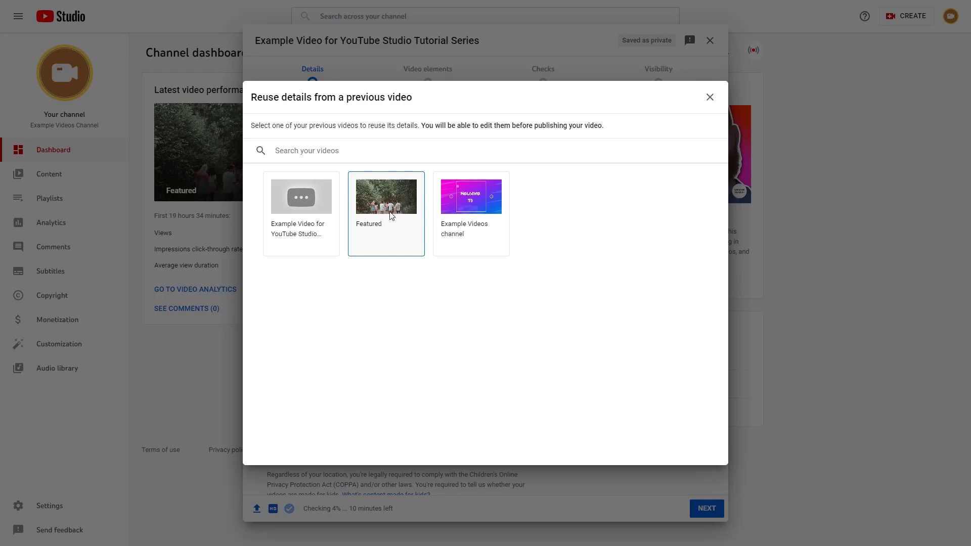
{"action": "left_click", "coordinate": [476, 211]}
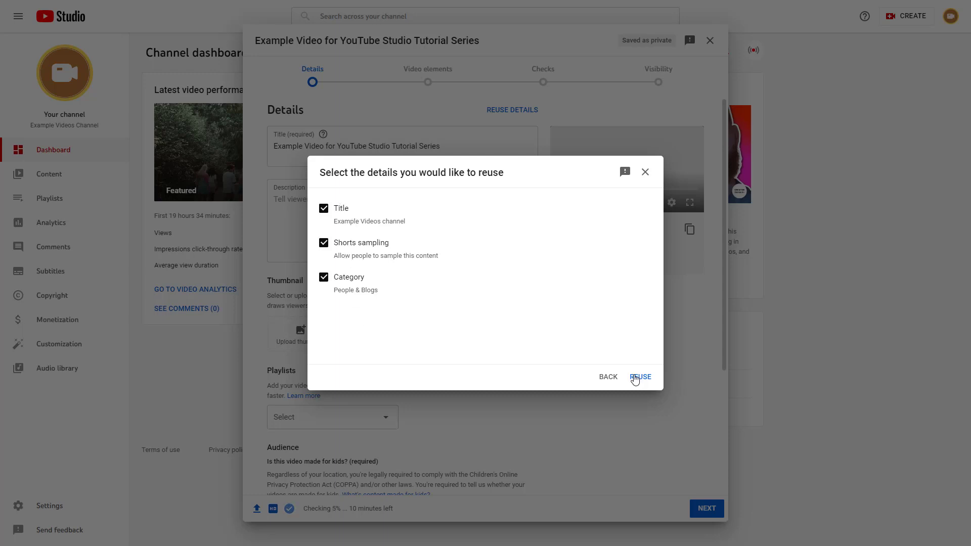
{"action": "left_click", "coordinate": [607, 378]}
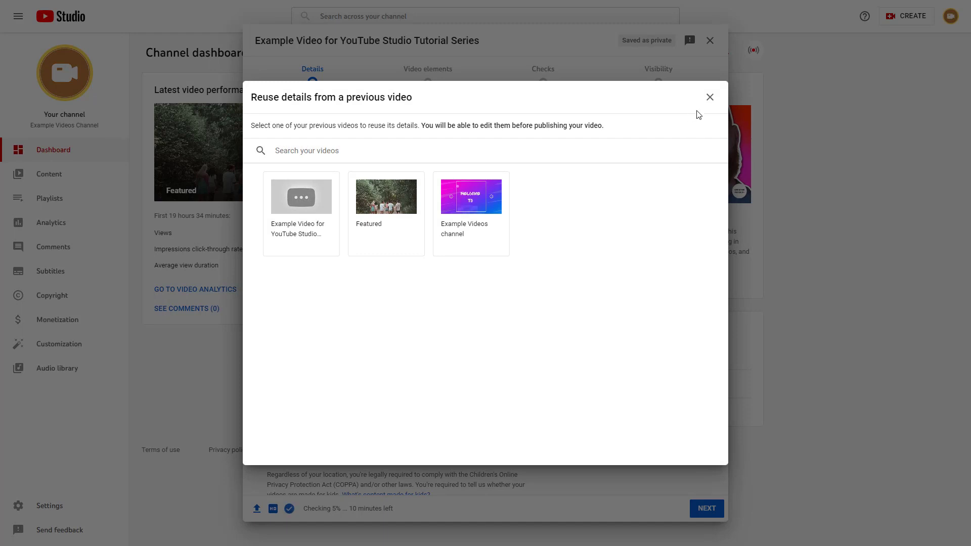
{"action": "left_click", "coordinate": [710, 98]}
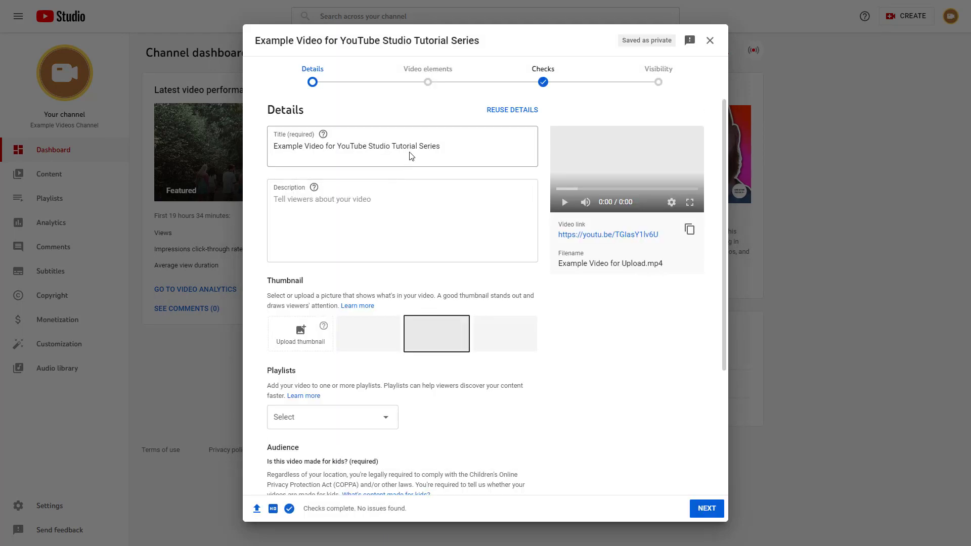
{"action": "left_click", "coordinate": [410, 151]}
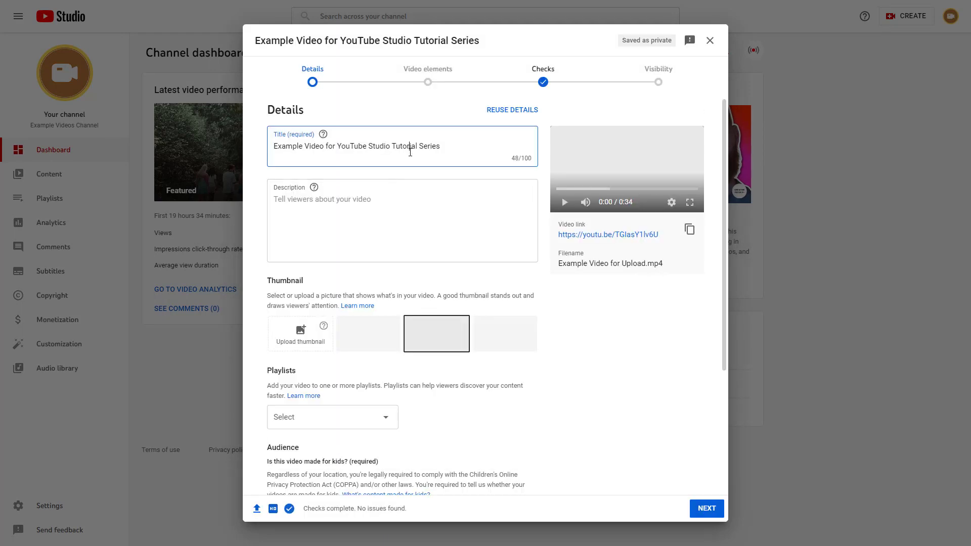
Play the preview of the uploaded video, skip ahead to about 0:23 and pause it.
{"action": "left_click", "coordinate": [564, 203]}
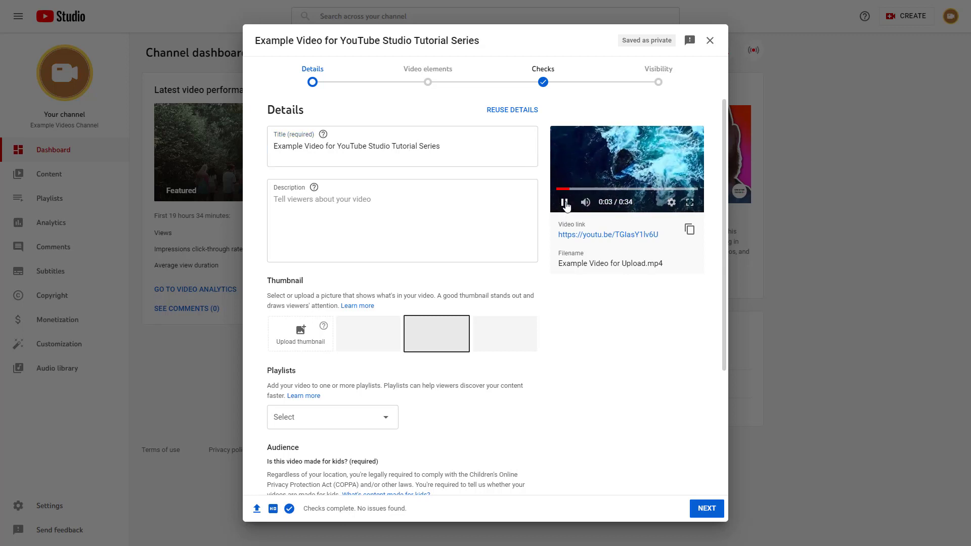
{"action": "left_click", "coordinate": [619, 188]}
{"action": "left_click", "coordinate": [658, 189]}
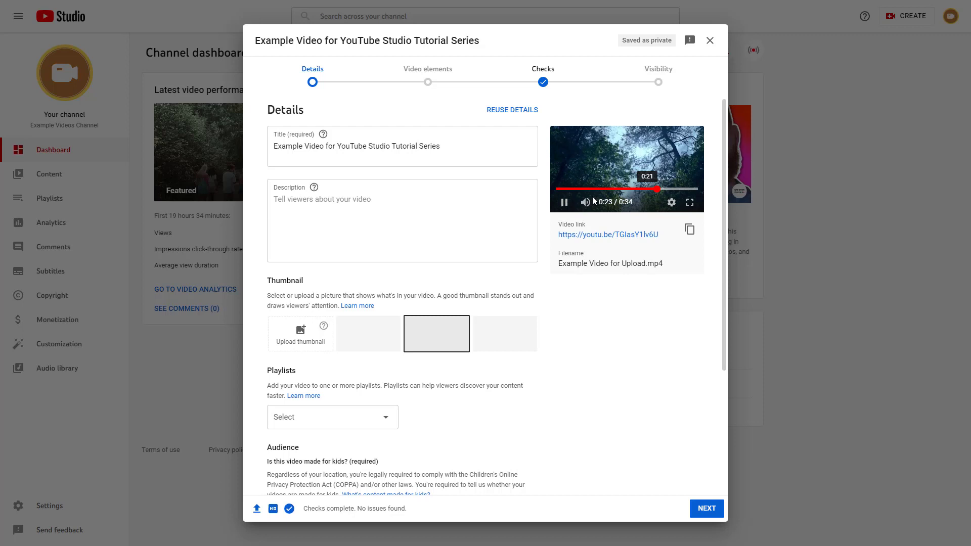
{"action": "left_click", "coordinate": [564, 203]}
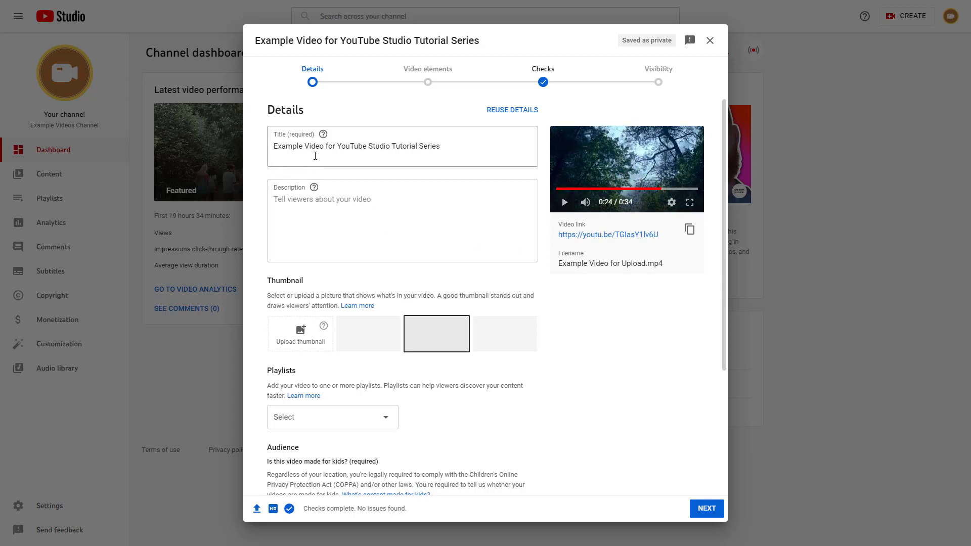
Enter the description "This is a sample video of royalty free video footages that was edited for uploading for YouTube Studio Tutorial Series.".
{"action": "left_click", "coordinate": [322, 203]}
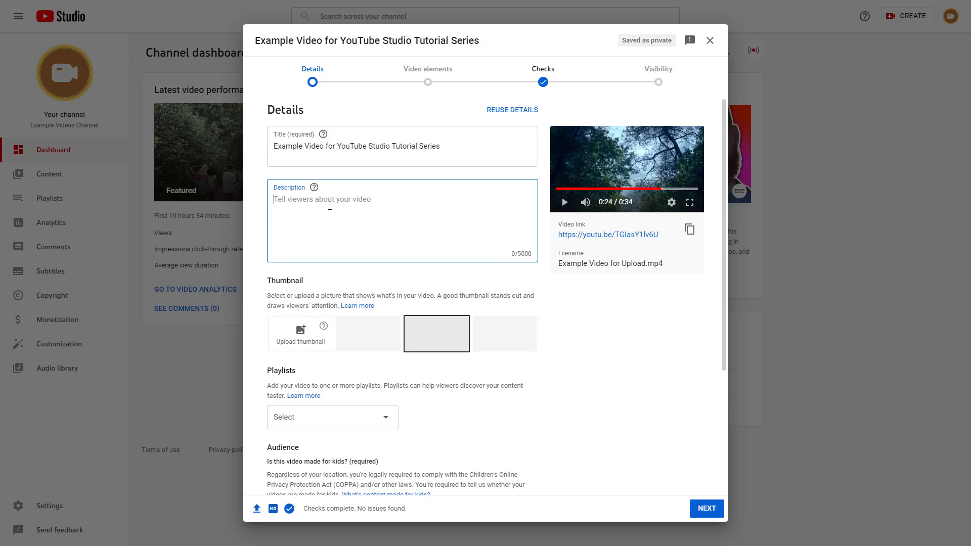
{"action": "type", "text": "This is a sample"}
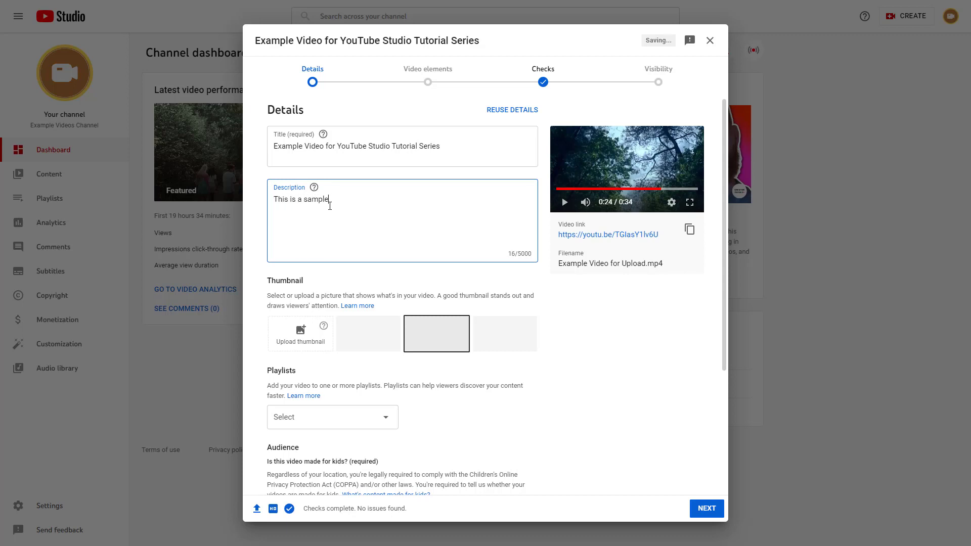
{"action": "type", "text": " video of royalty free video fo"}
{"action": "key", "text": "BackSpace"}
{"action": "type", "text": "footages that was edited for "}
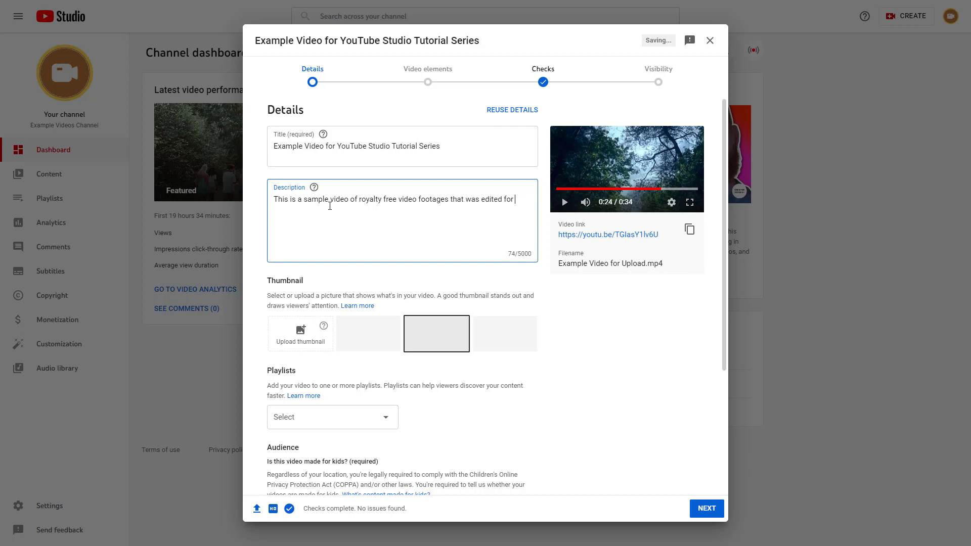
{"action": "type", "text": "uploading for YouTube Studipio Traning Series"}
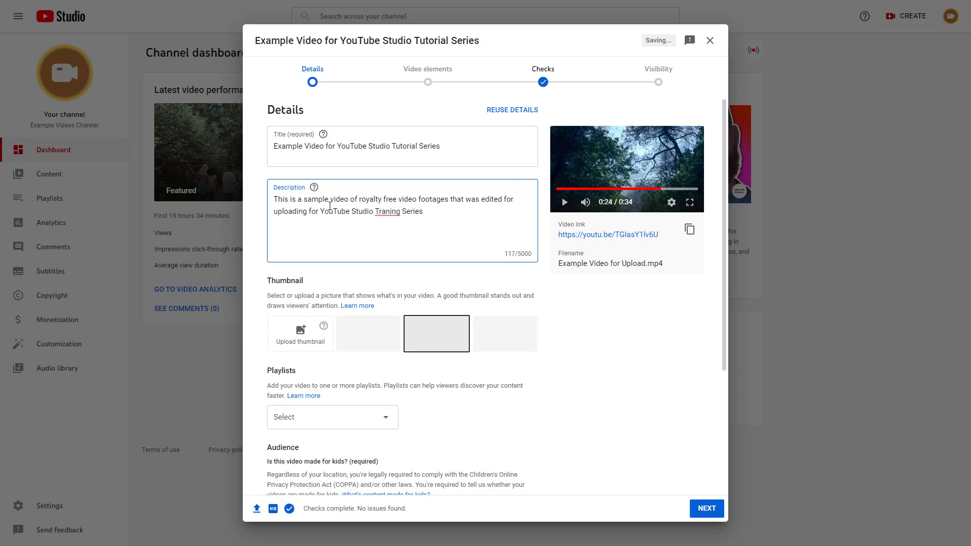
{"action": "double_click", "coordinate": [391, 212]}
{"action": "type", "text": "Tutorial"}
{"action": "left_click_drag", "start_coordinate": [284, 198], "coordinate": [449, 229]}
{"action": "left_click", "coordinate": [491, 221]}
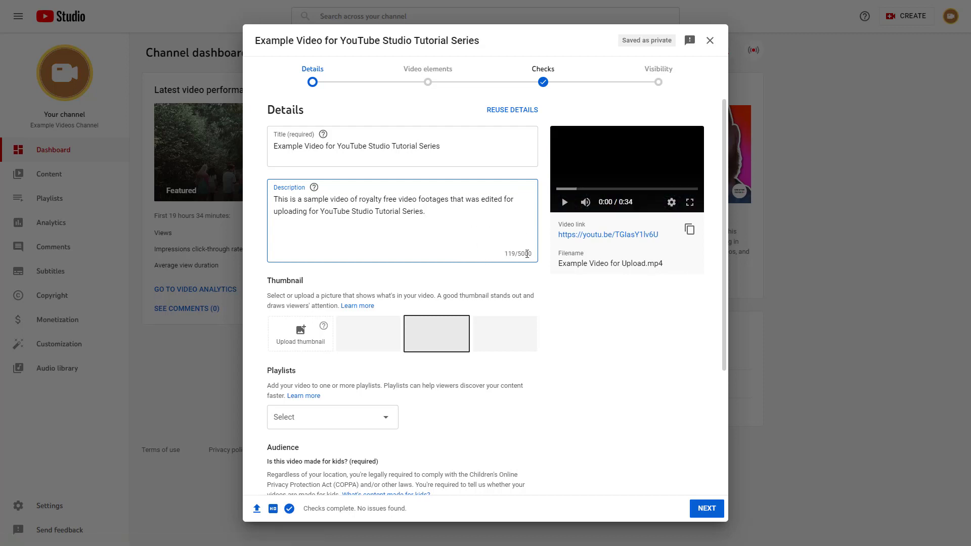
{"action": "left_click", "coordinate": [426, 199]}
{"action": "key", "text": "Return"}
{"action": "type", "text": "www.google.com"}
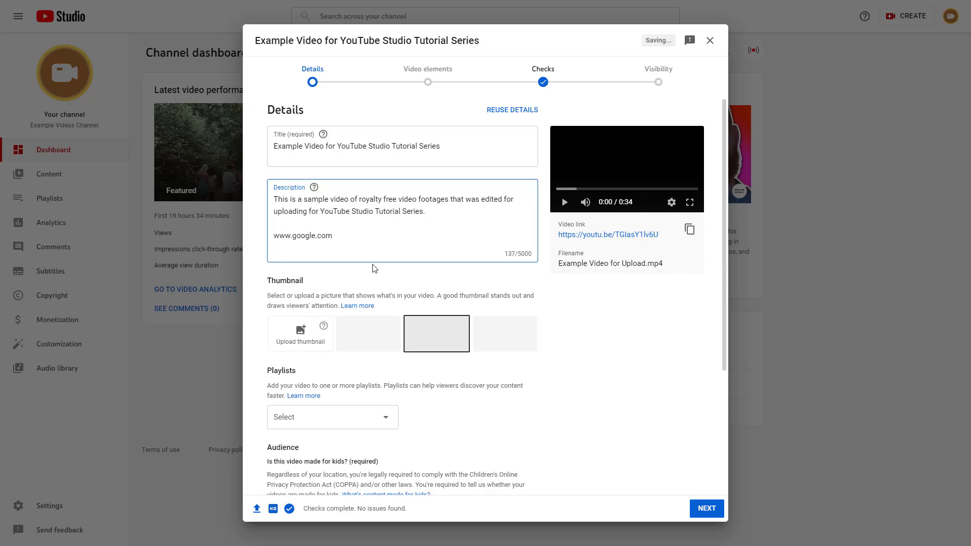
{"action": "left_click", "coordinate": [274, 236]}
{"action": "type", "text": "http://"}
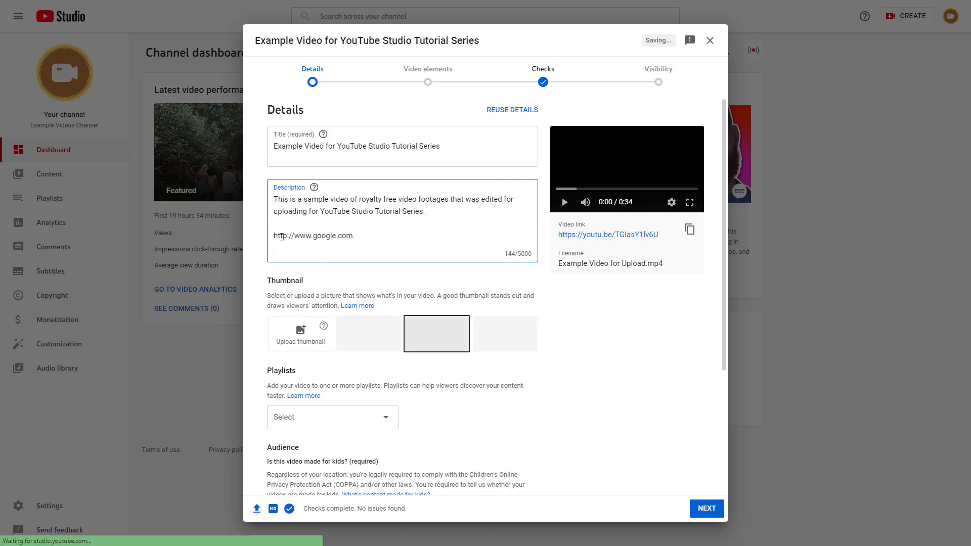
{"action": "type", "text": "Example URL"}
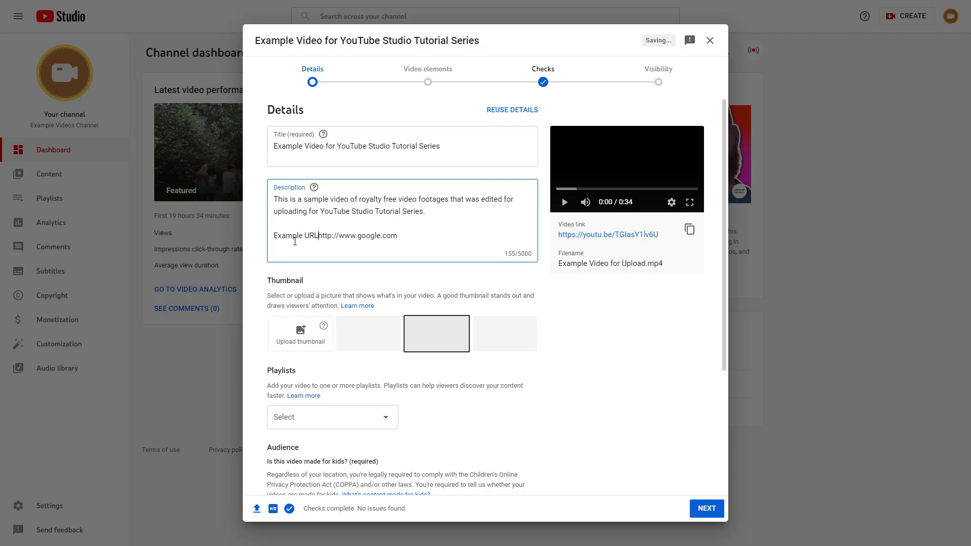
{"action": "type", "text": ":"}
Insert the hashtags "#examplevideotraining #exampleyoutubestudio #exampleupload" as the first line of the description, separated from the text by a blank line.
{"action": "left_click", "coordinate": [388, 233]}
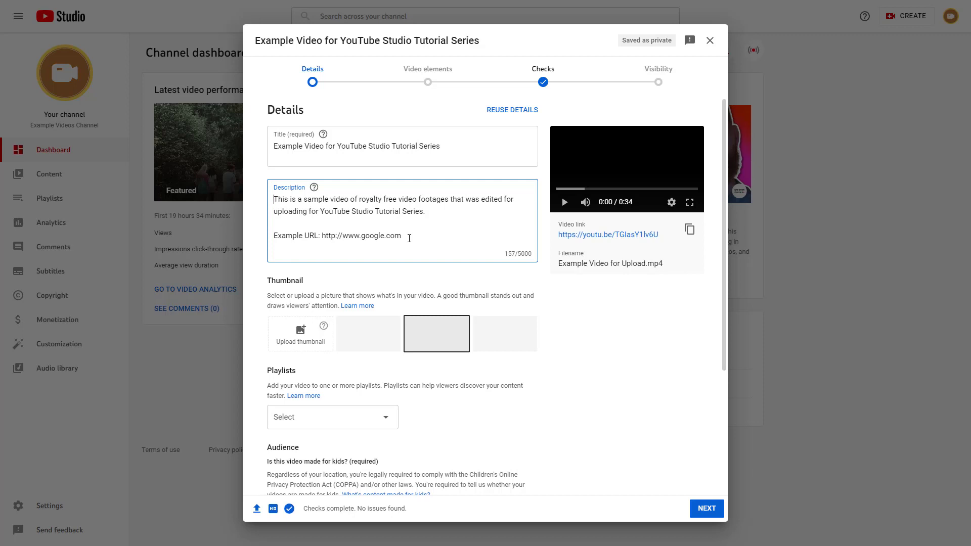
{"action": "key", "text": "Return"}
{"action": "key", "text": "Return"}
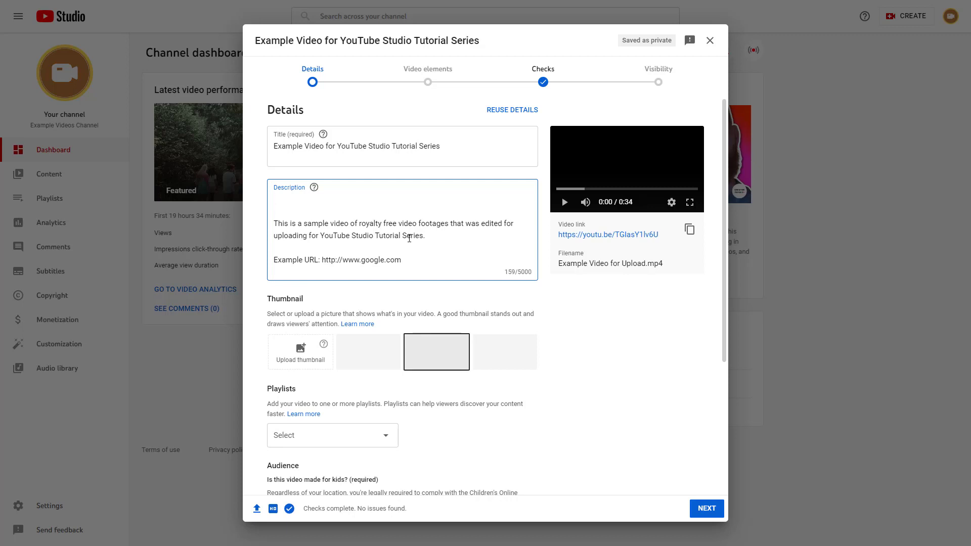
{"action": "type", "text": "#examplevide"}
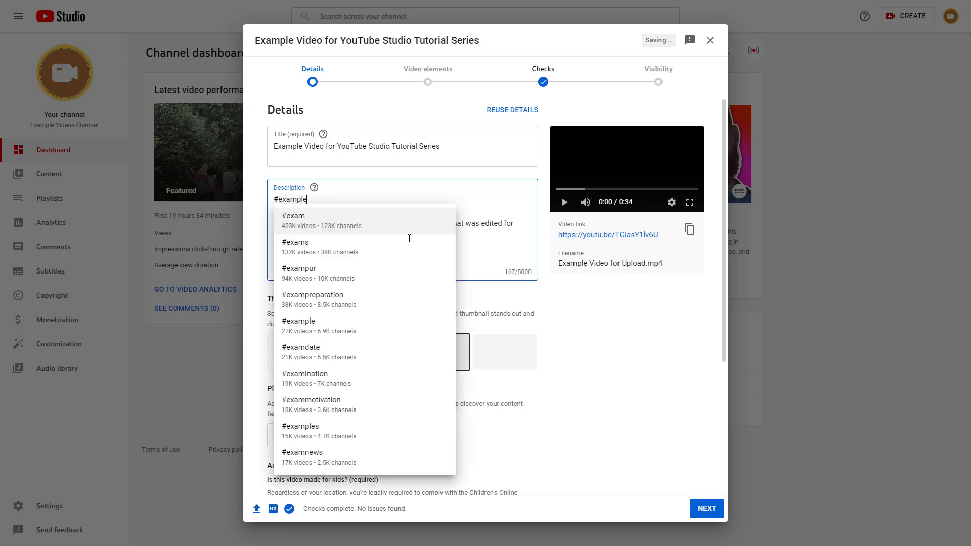
{"action": "type", "text": "train"}
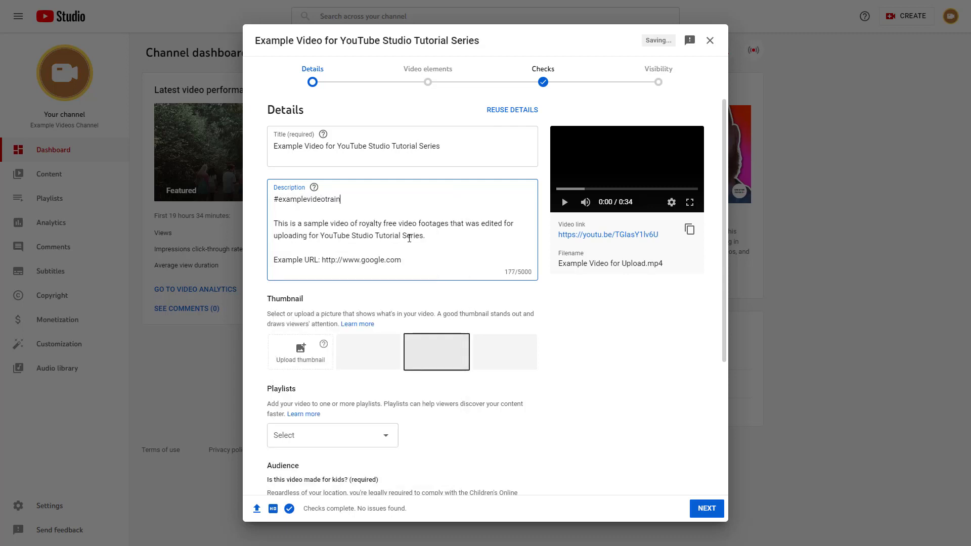
{"action": "type", "text": "ing #ex"}
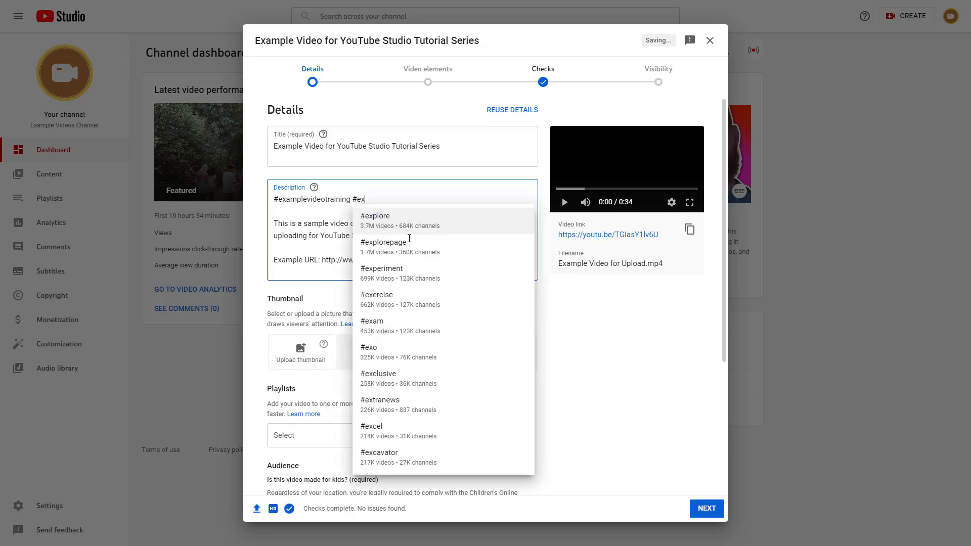
{"action": "type", "text": "a"}
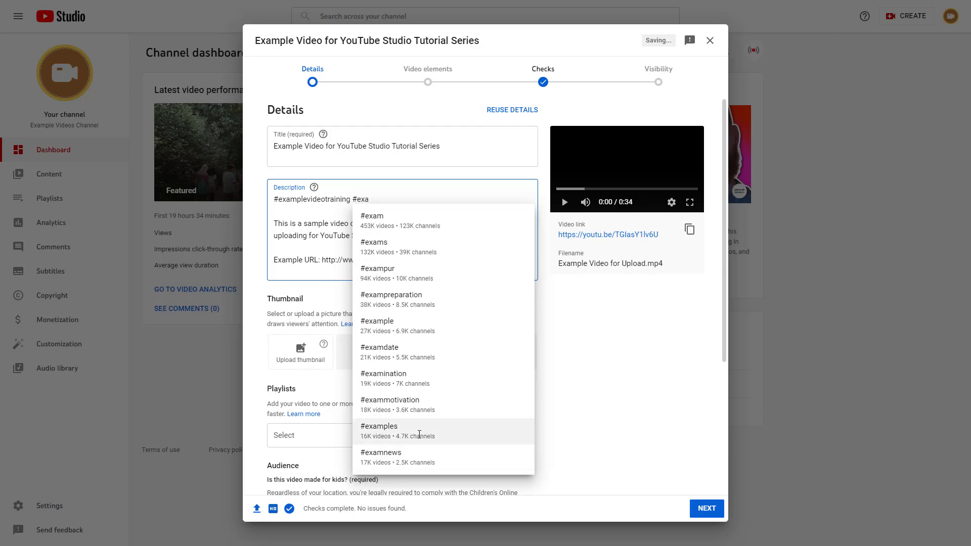
{"action": "type", "text": "mpl"}
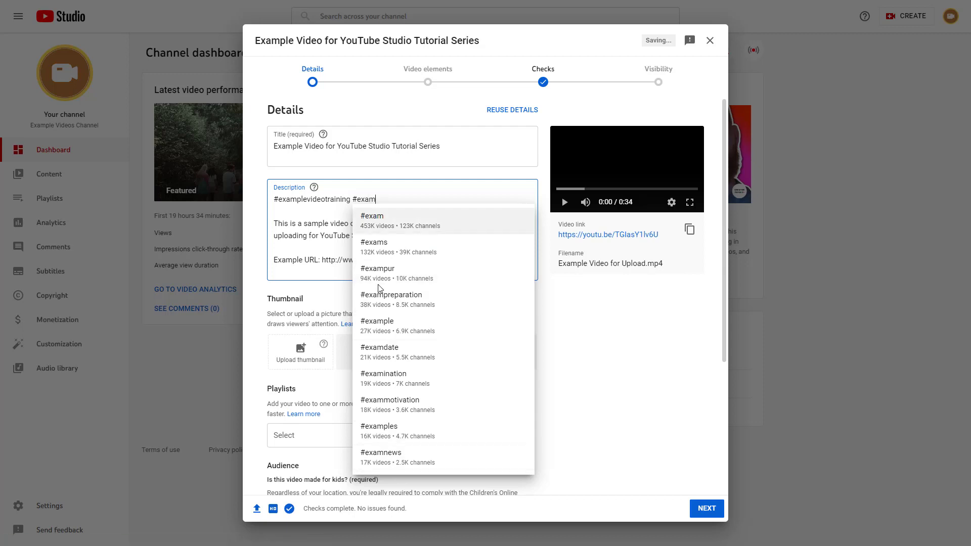
{"action": "type", "text": "e"}
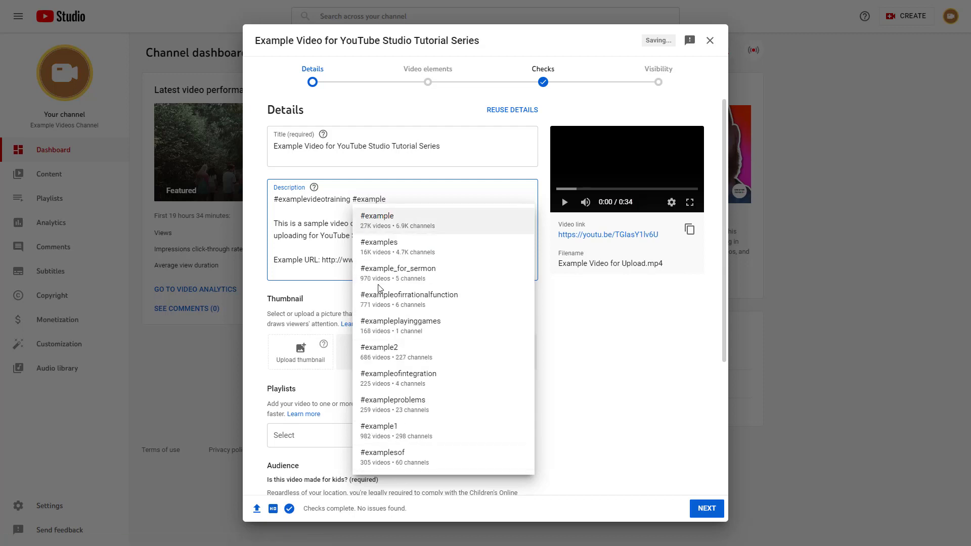
{"action": "type", "text": "youtubestudio"}
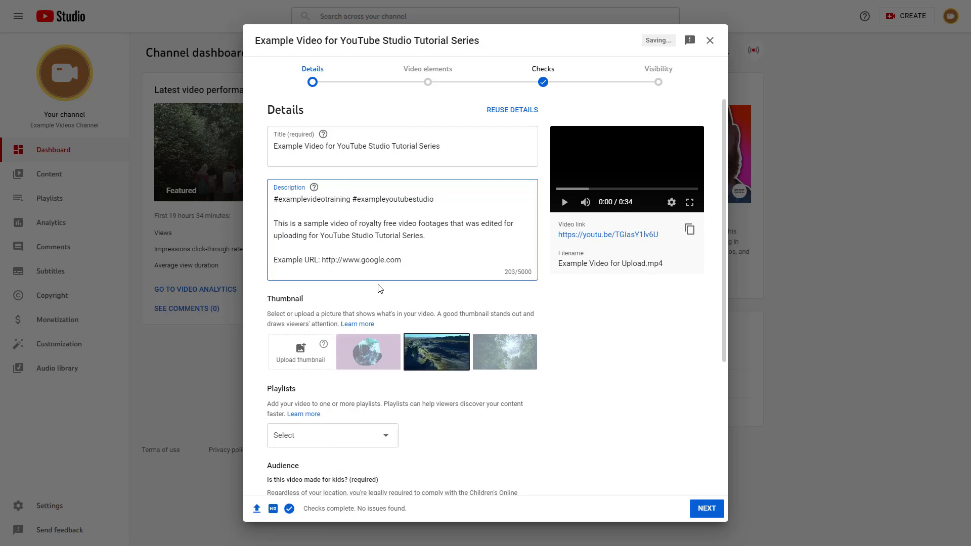
{"action": "type", "text": " #example"}
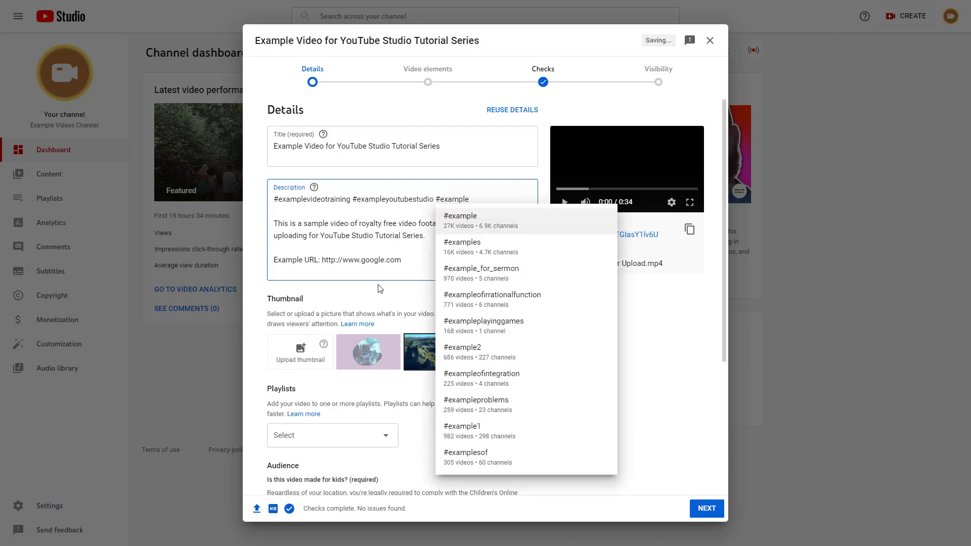
{"action": "type", "text": "upload"}
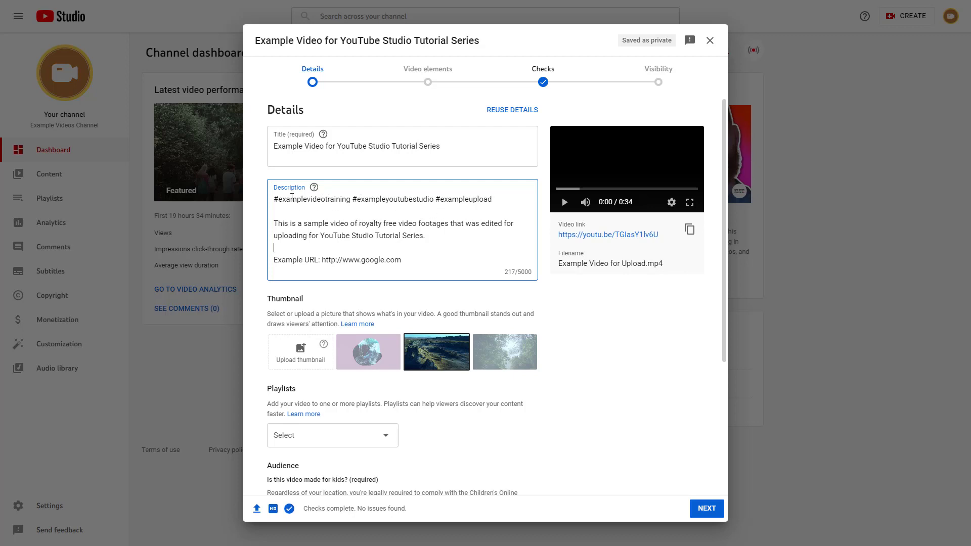
Review the hashtag line and the description text below it, along with the video title.
{"action": "left_click_drag", "start_coordinate": [291, 198], "coordinate": [385, 206]}
{"action": "left_click", "coordinate": [395, 206]}
{"action": "left_click_drag", "start_coordinate": [493, 200], "coordinate": [203, 177]}
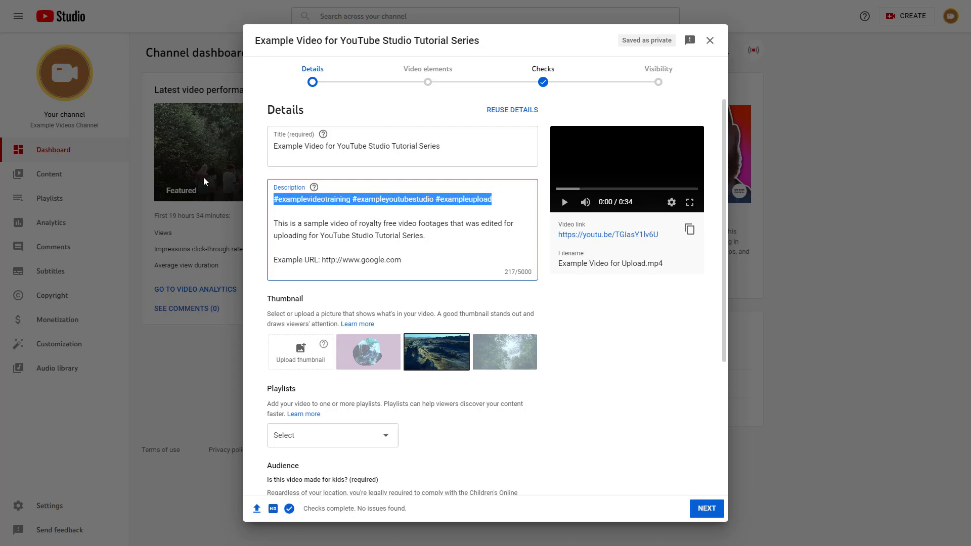
{"action": "left_click", "coordinate": [371, 226]}
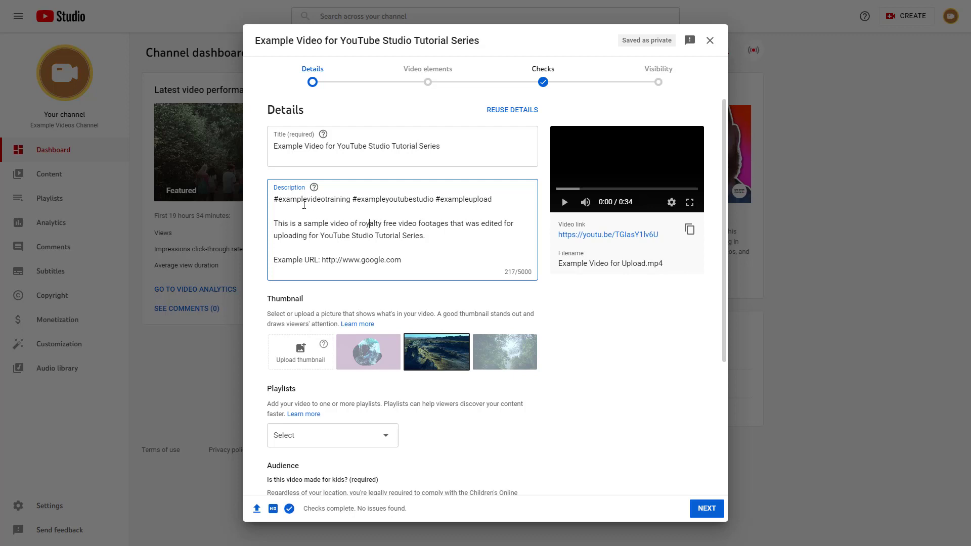
{"action": "left_click_drag", "start_coordinate": [291, 199], "coordinate": [519, 212]}
{"action": "left_click_drag", "start_coordinate": [331, 229], "coordinate": [370, 259]}
{"action": "left_click_drag", "start_coordinate": [320, 146], "coordinate": [333, 146]}
{"action": "left_click_drag", "start_coordinate": [334, 198], "coordinate": [394, 244]}
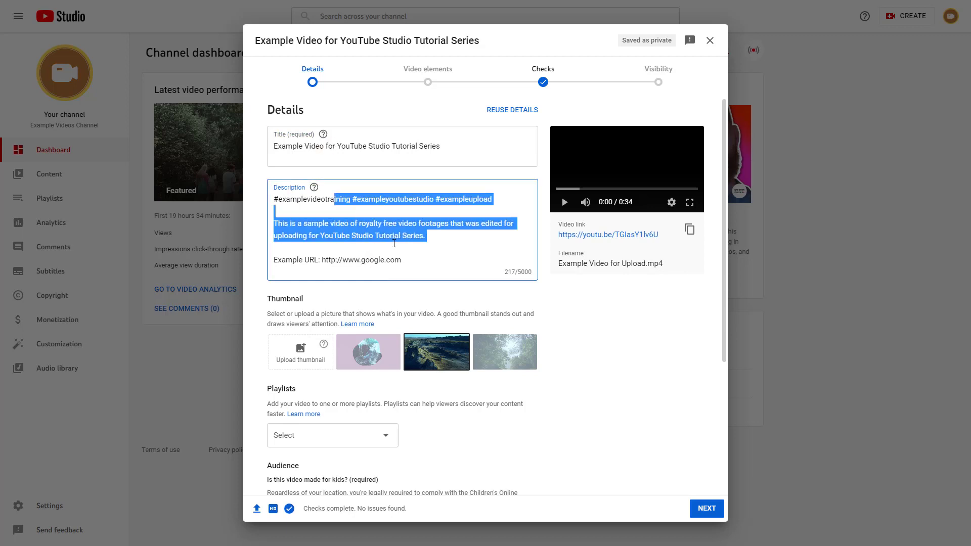
{"action": "left_click", "coordinate": [414, 261]}
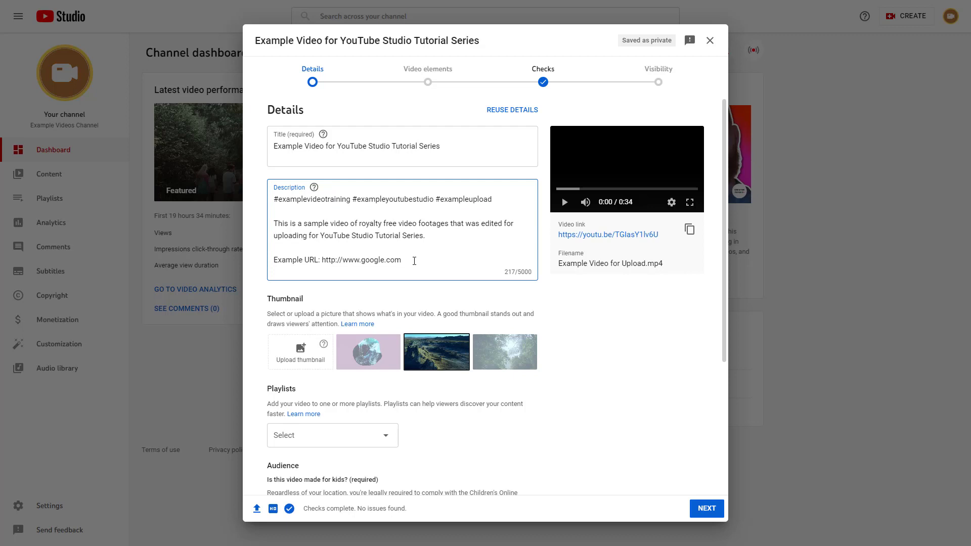